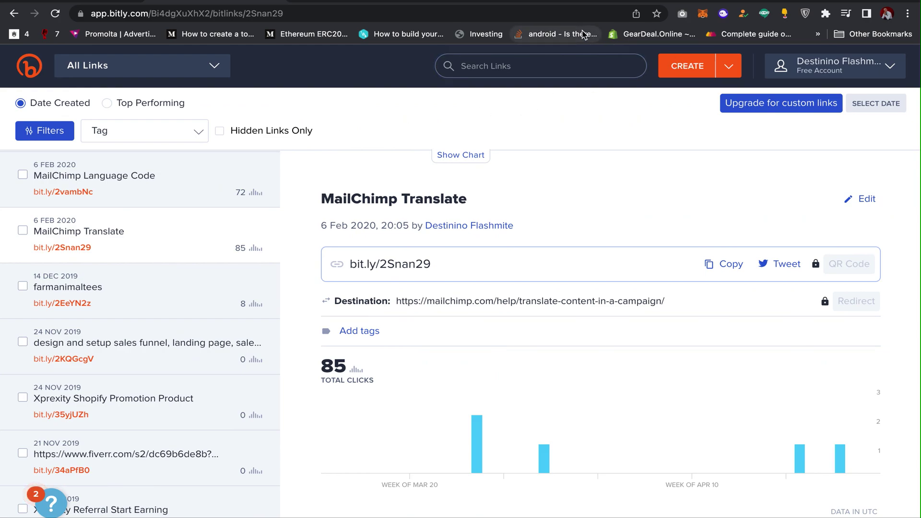
- Shorten the Hero Wars Web Facebook photos page URL in Bitly, creating bit.ly/37FVCmK
left_click(513, 4)
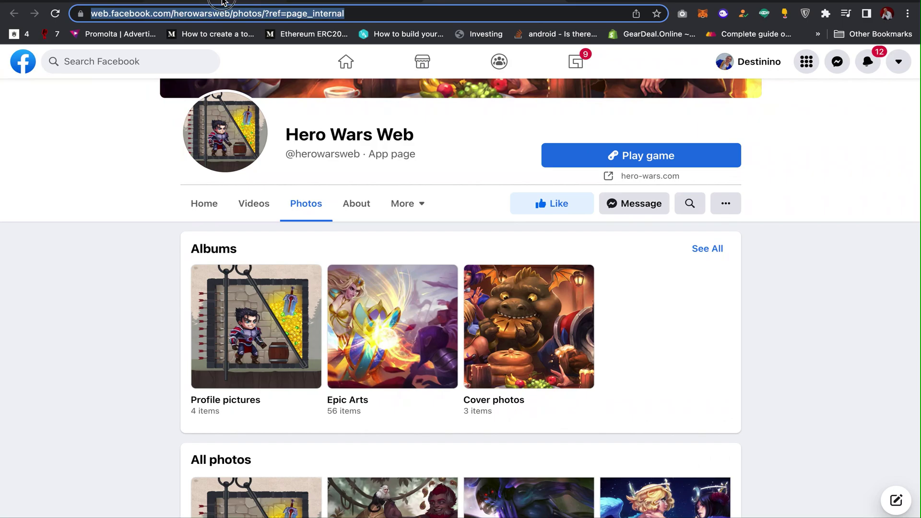
left_click(222, 4)
left_click(687, 66)
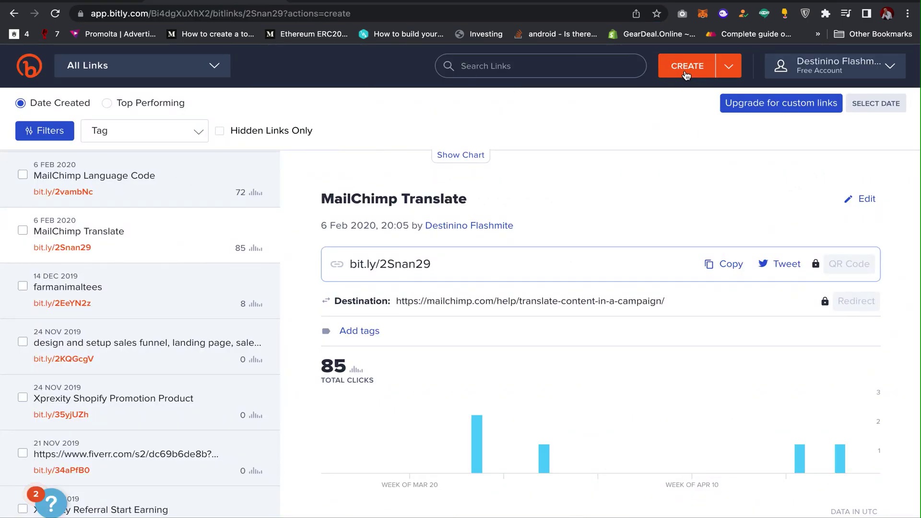
type("https://web.facebook.com/herowarsweb/photos/?ref=page_internal")
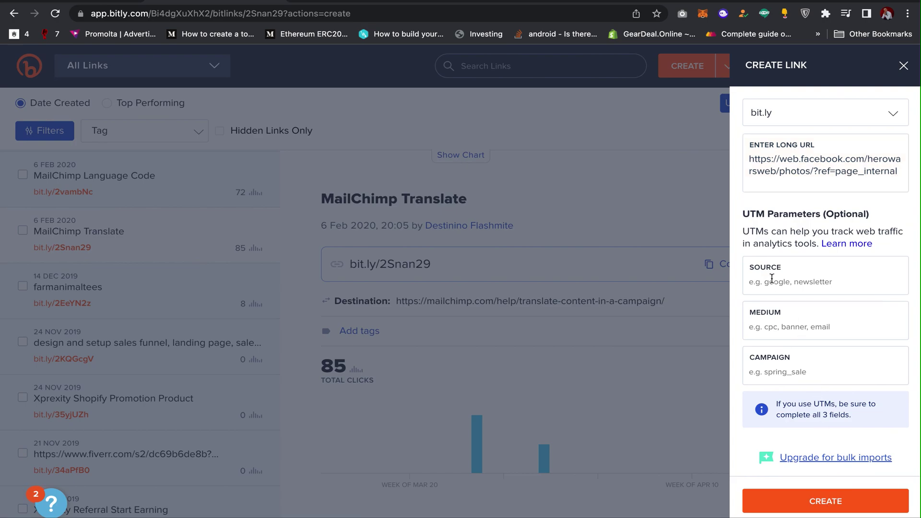
key("Return")
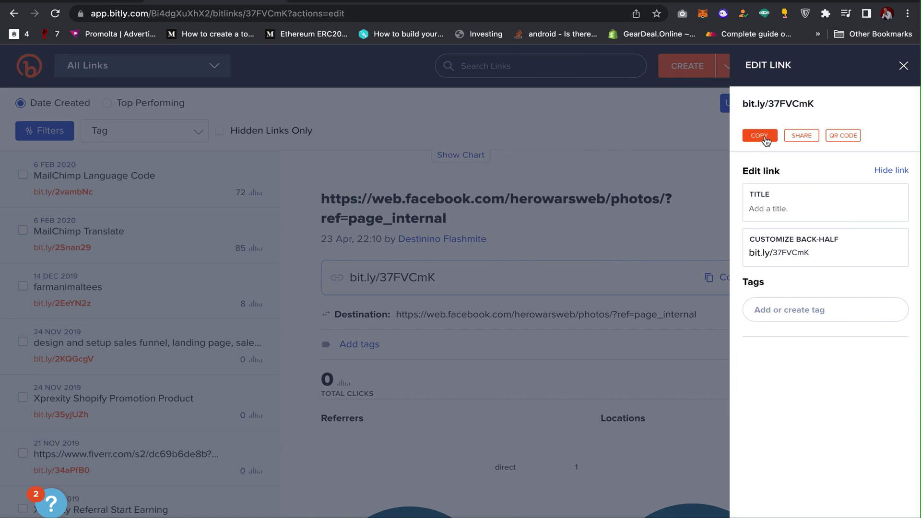
- Test bit.ly/37FVCmK in a new tab, confirming it redirects to the Facebook photos page, then save the link
left_click(766, 137)
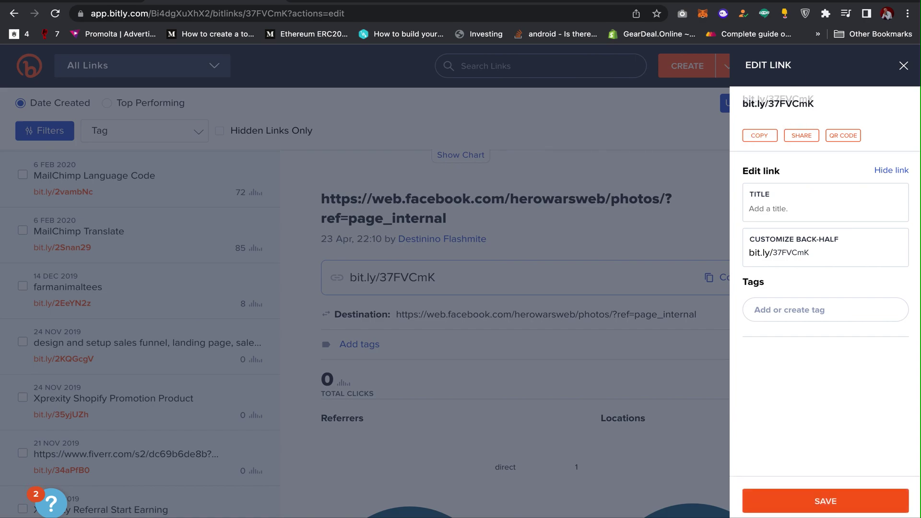
key("super+t")
type("bit.ly/37FVCmK")
key("Return")
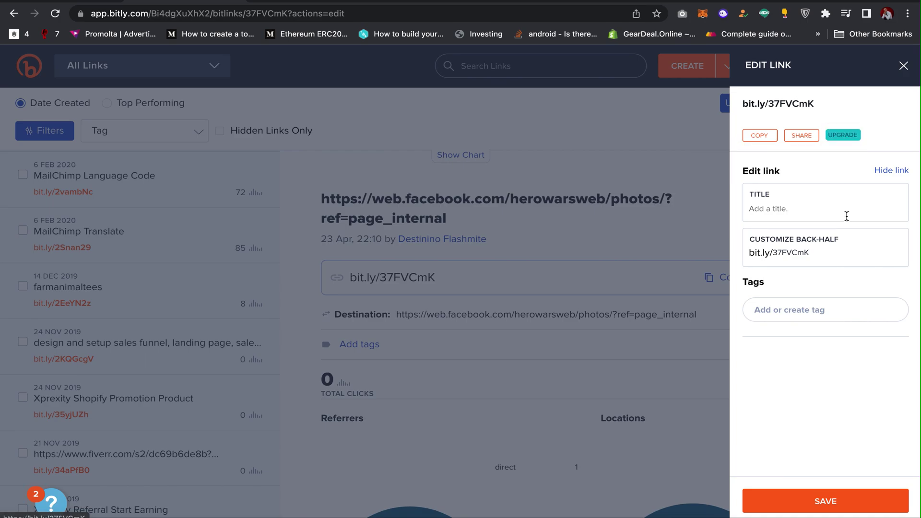
left_click(836, 513)
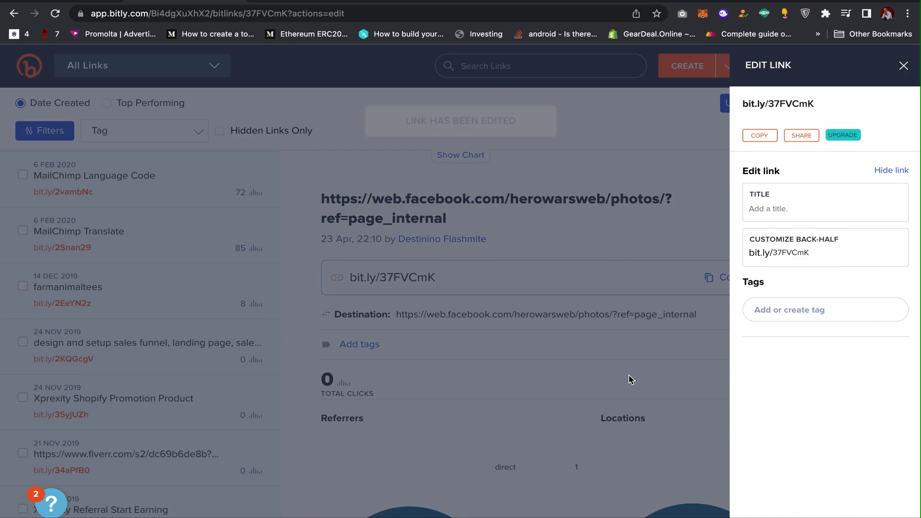
- Review the link's Referrers and Locations charts showing 2 direct clicks from Nigeria
scroll(645, 364, "down", 1)
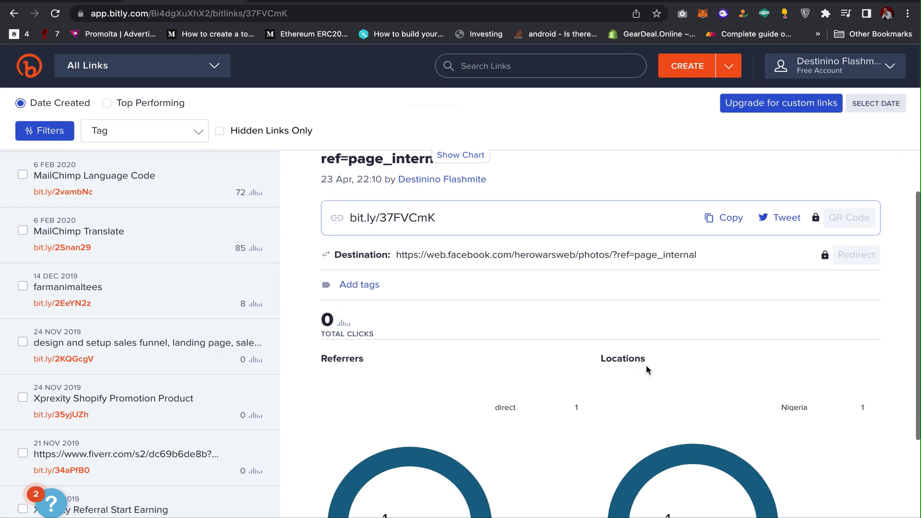
scroll(646, 364, "down", 3)
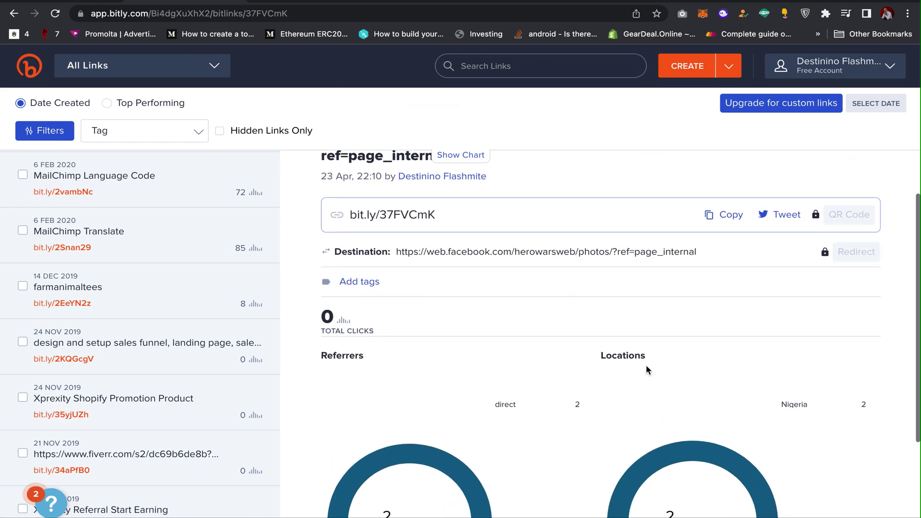
scroll(646, 365, "down", 1)
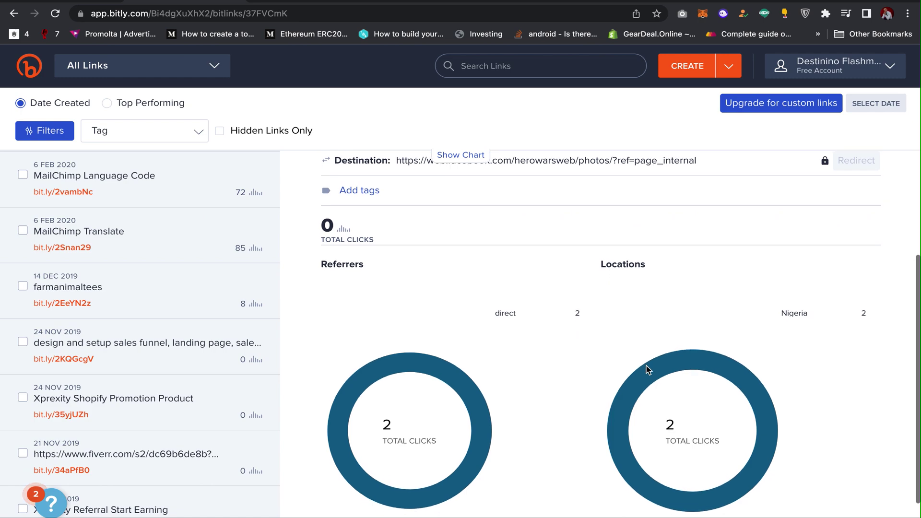
scroll(646, 364, "up", 1)
scroll(645, 365, "down", 2)
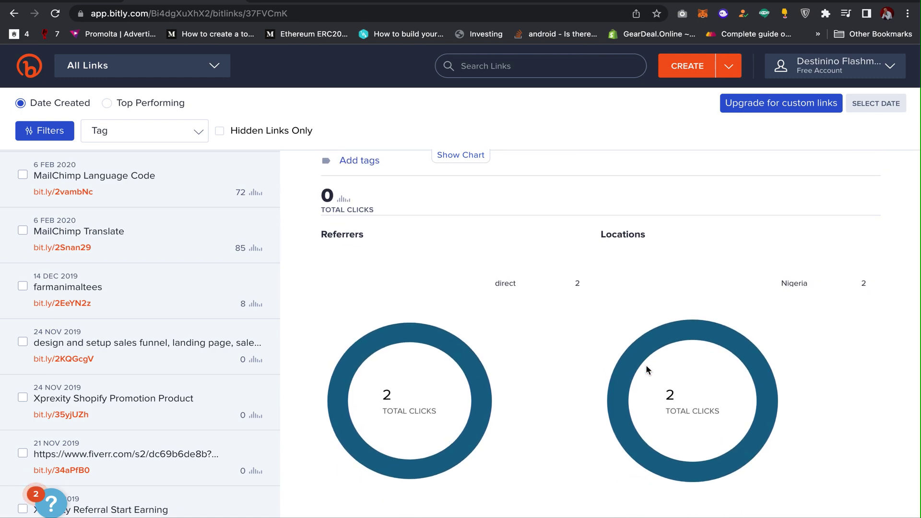
mouse_move(701, 321)
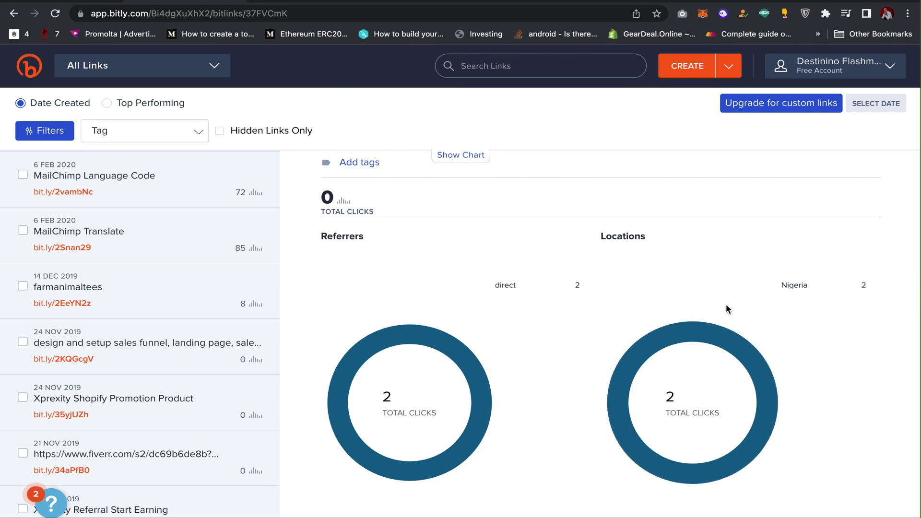
scroll(726, 304, "up", 1)
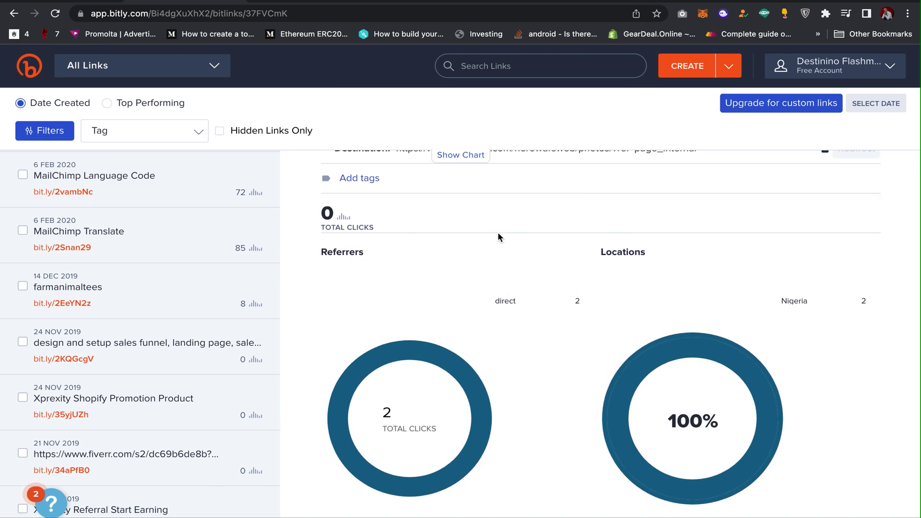
scroll(655, 284, "up", 3)
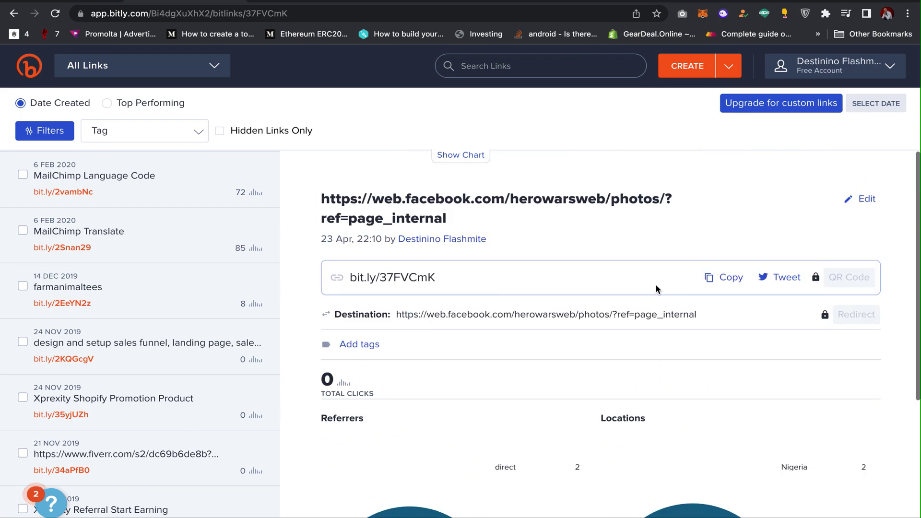
left_click(293, 1)
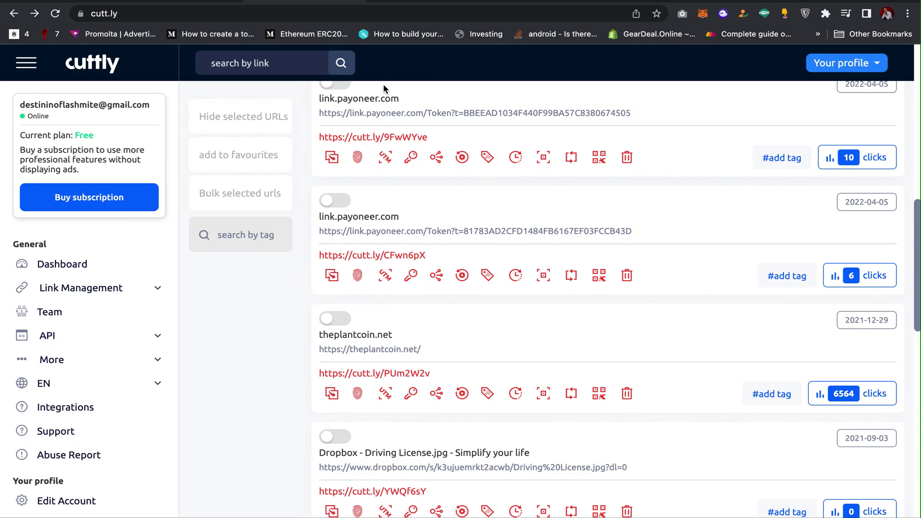
- Scroll through the Cutt.ly dashboard to find its URL shortening box
scroll(558, 111, "up", 8)
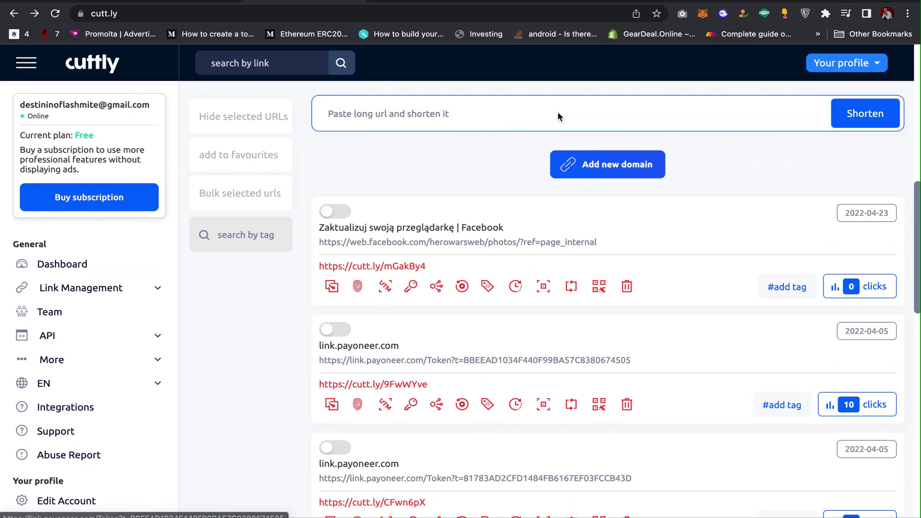
scroll(557, 112, "up", 2)
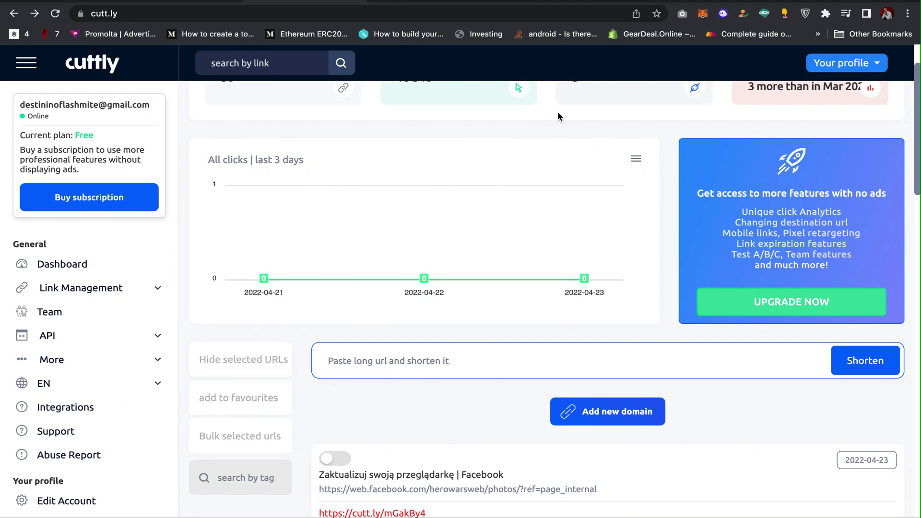
scroll(558, 113, "down", 1)
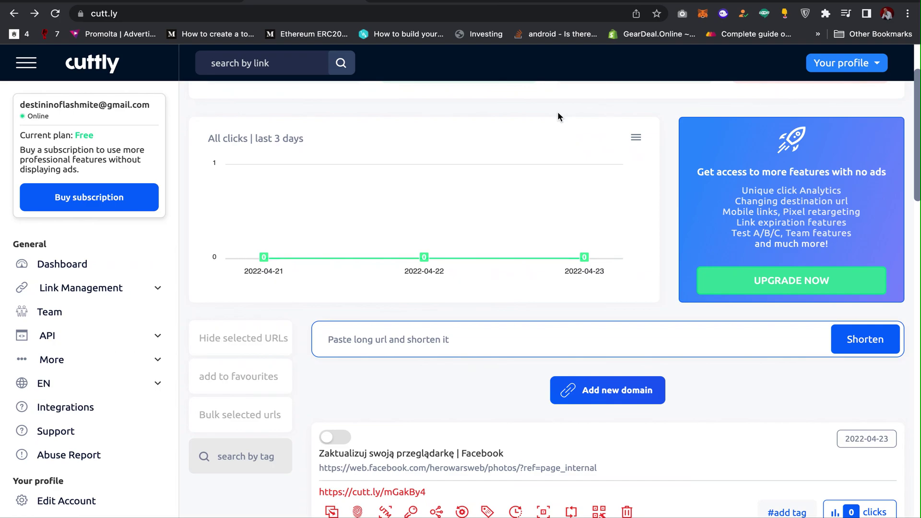
scroll(558, 114, "down", 3)
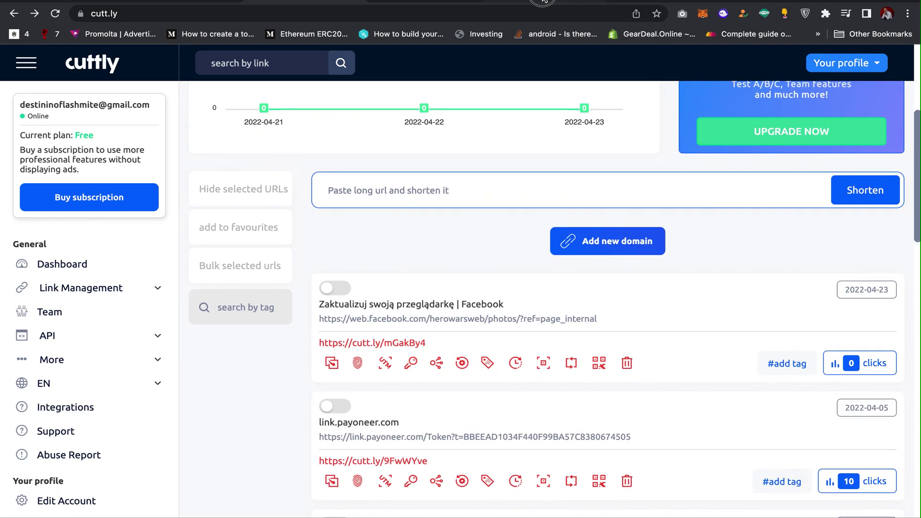
- Copy the Hero Wars Facebook photos page address from its address bar
left_click(544, 1)
left_click(472, 13)
key("super+c")
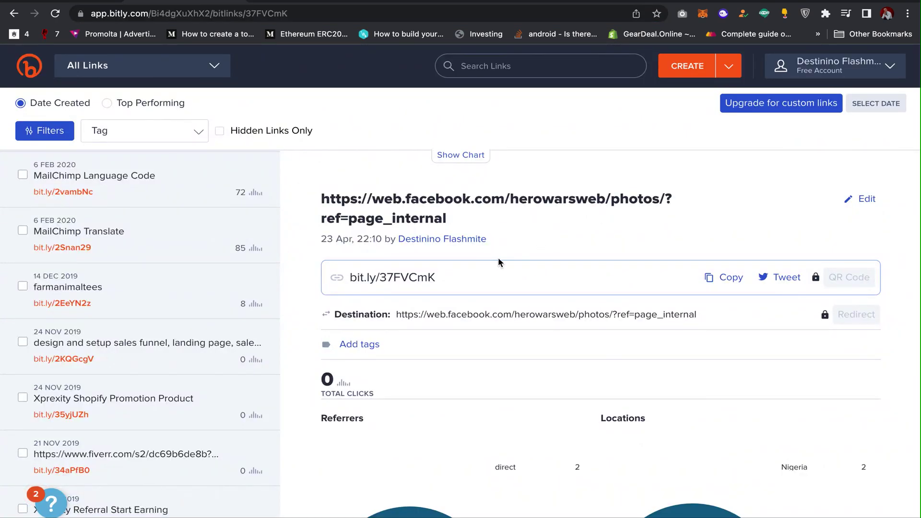
left_click(317, 1)
- Paste the Facebook photos address into Cutt.ly's shortener to create cutt.ly/oGalemI
left_click(450, 201)
key("super+v")
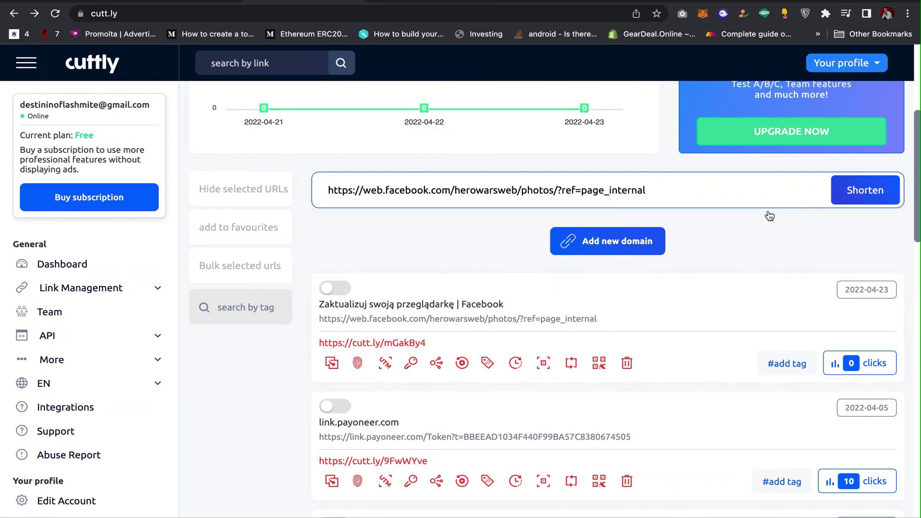
key("Return")
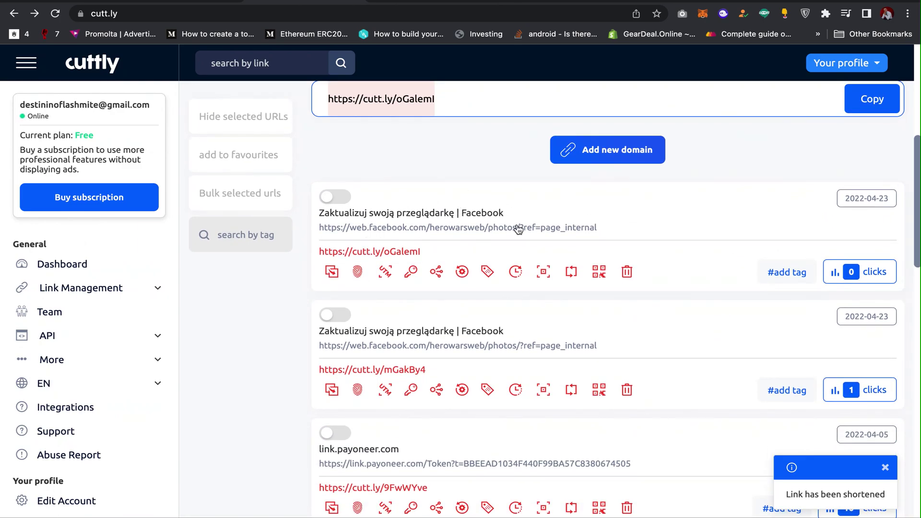
- Copy cutt.ly/oGalemI and load it in a new browser tab
left_click(332, 272)
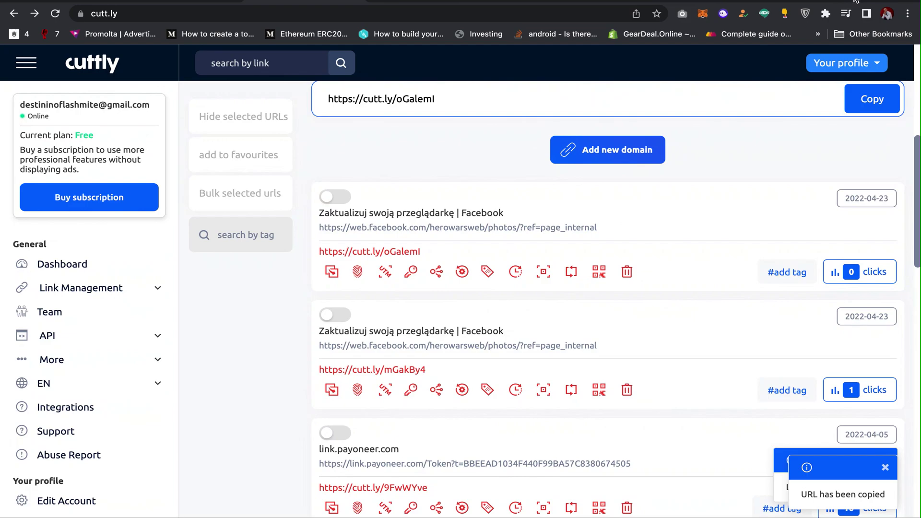
key("ctrl+t")
key("ctrl+v")
key("Return")
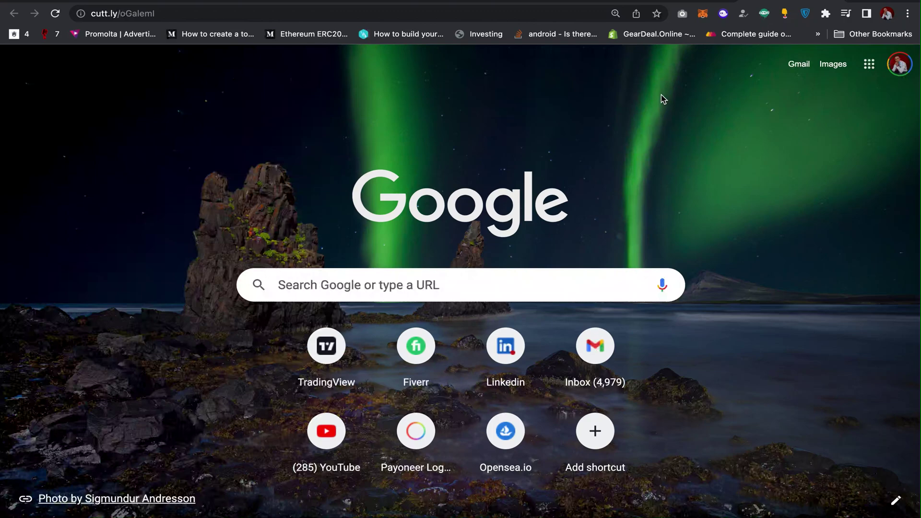
- Confirm in the address bar that cutt.ly/oGalemI redirected to the Hero Wars Web Facebook photos page
left_click(561, 18)
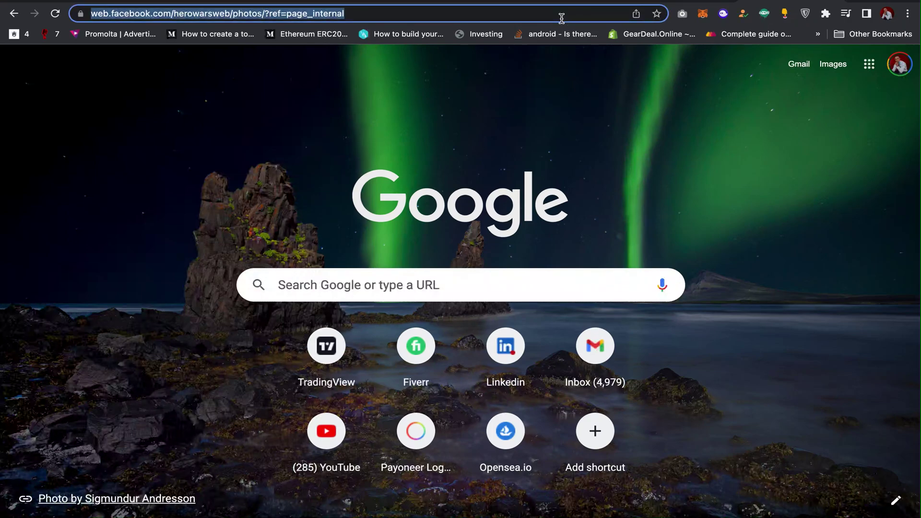
left_click(395, 16)
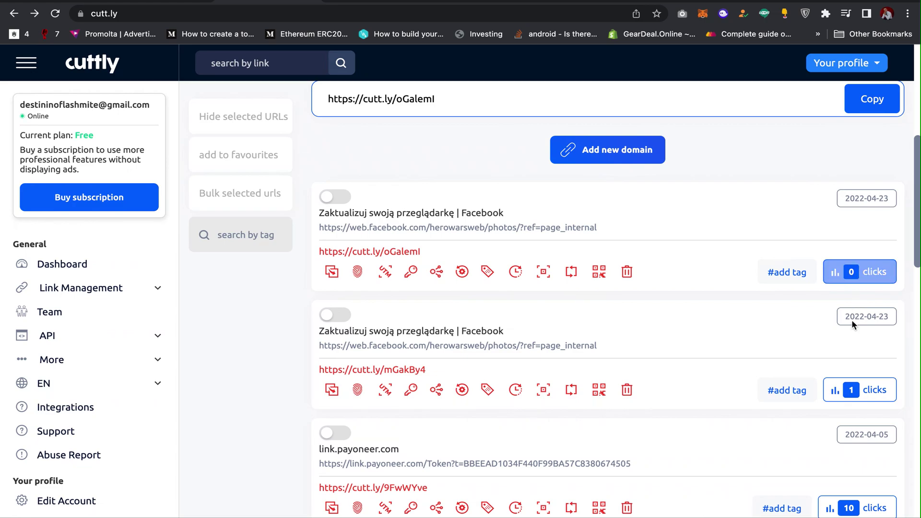
- Scroll the Cutt.ly link list and back up to the 56 URLs / 18 346 clicks summary
scroll(844, 343, "down", 2)
scroll(859, 323, "down", 4)
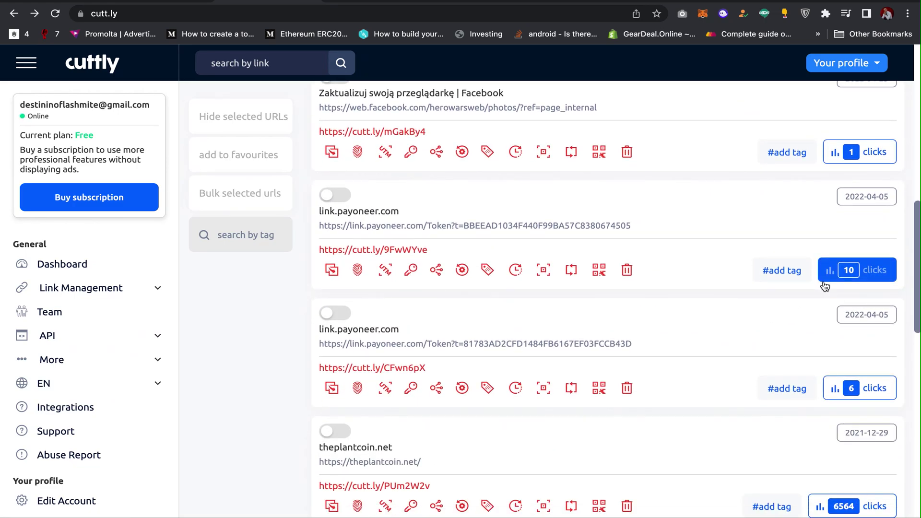
scroll(857, 281, "down", 3)
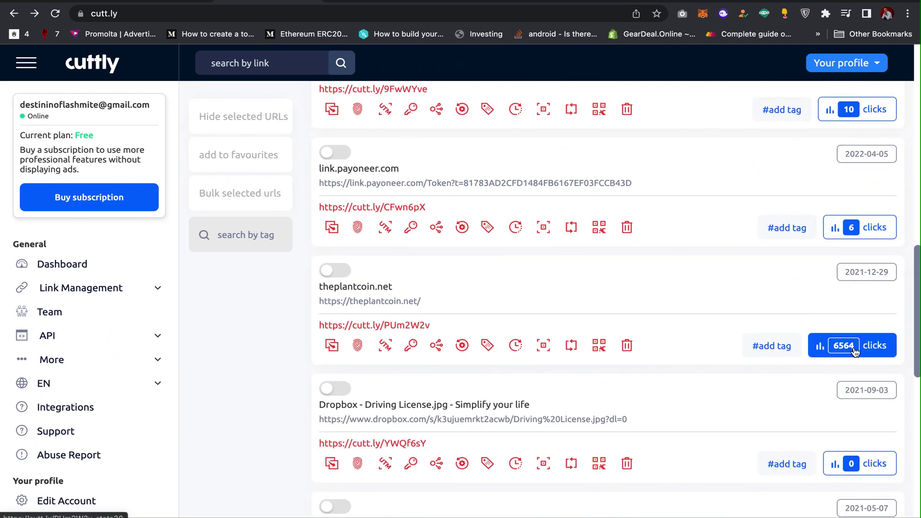
scroll(760, 283, "up", 6)
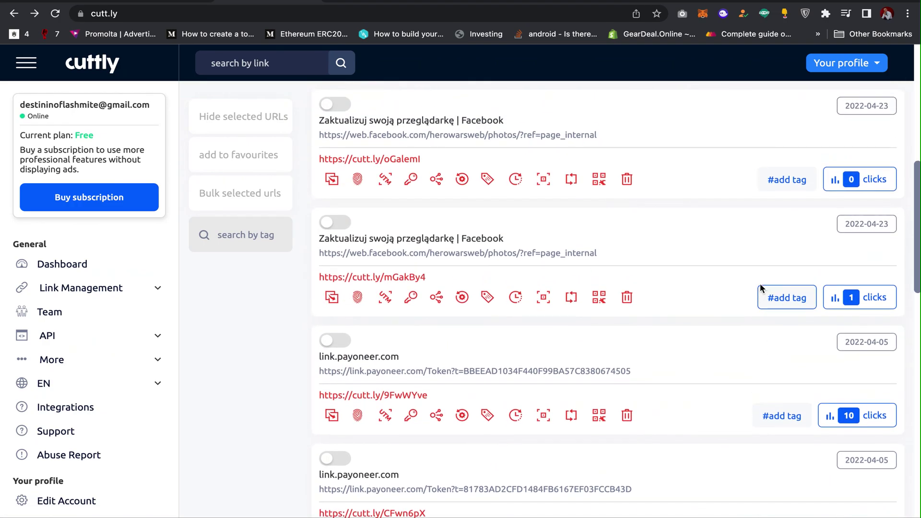
scroll(760, 284, "up", 8)
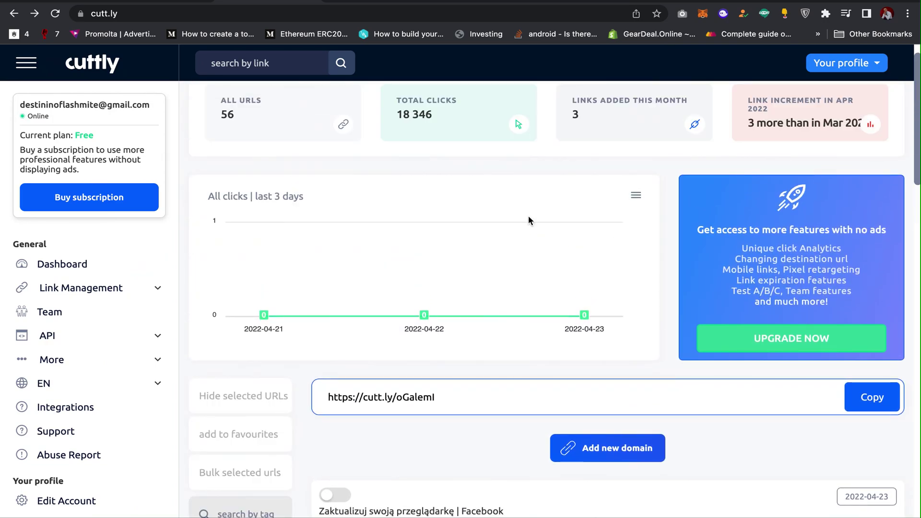
scroll(529, 220, "up", 1)
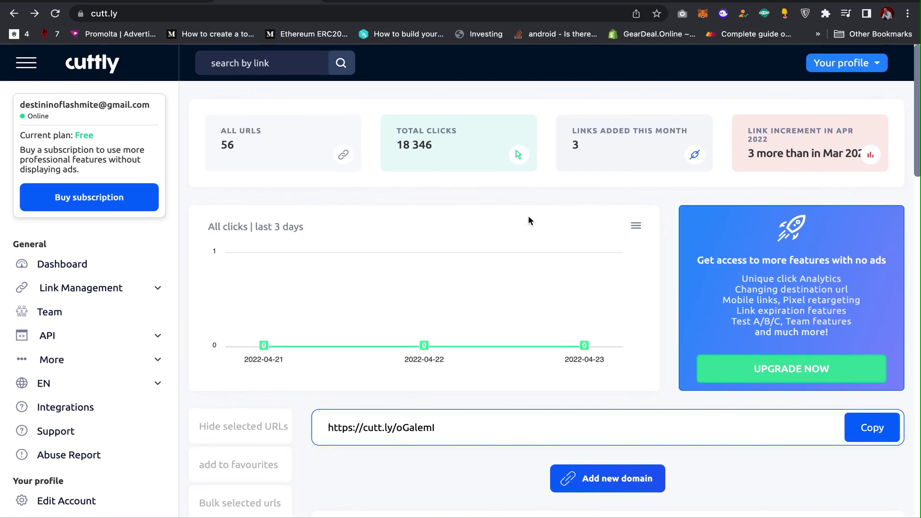